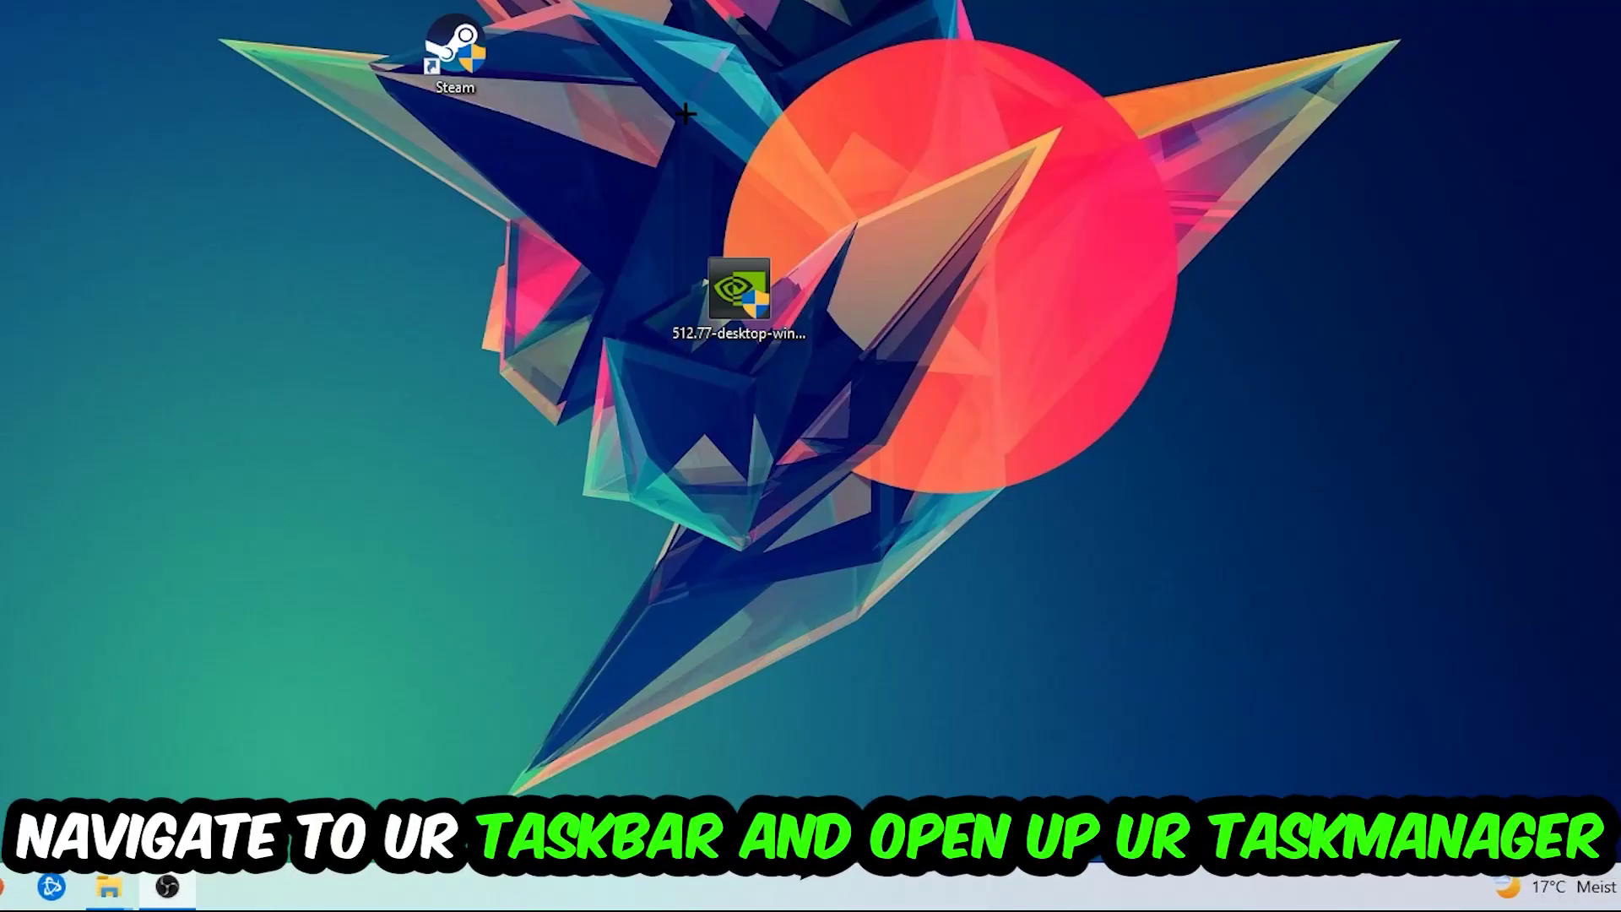
- End the Microsoft Text Input Application process in a maximized Task Manager
right_click(686, 884)
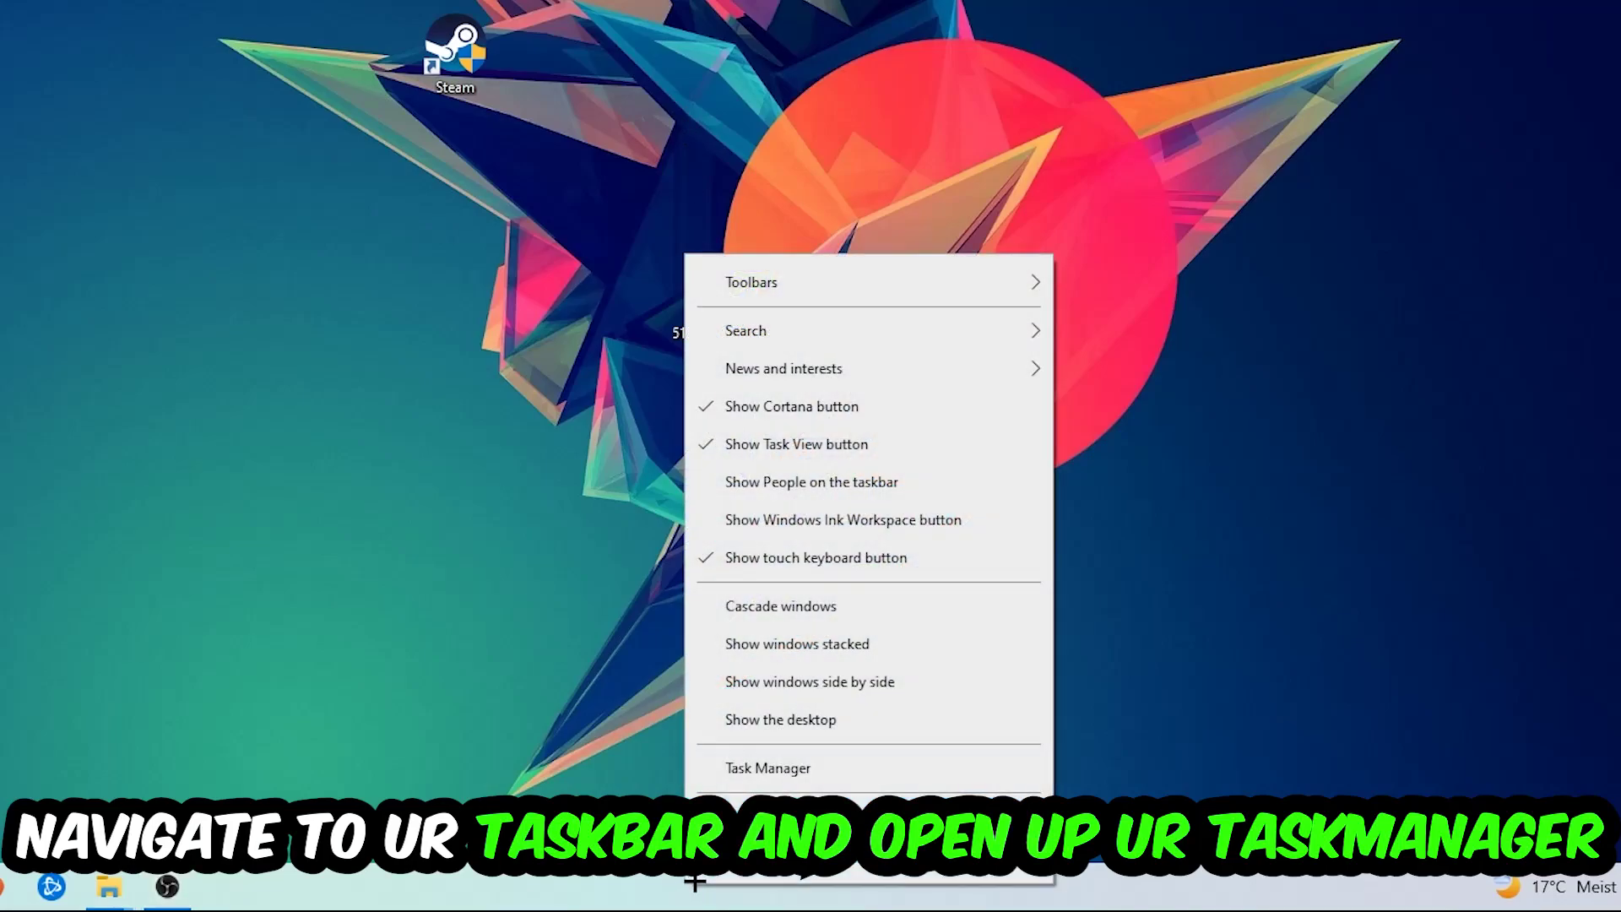
click(814, 776)
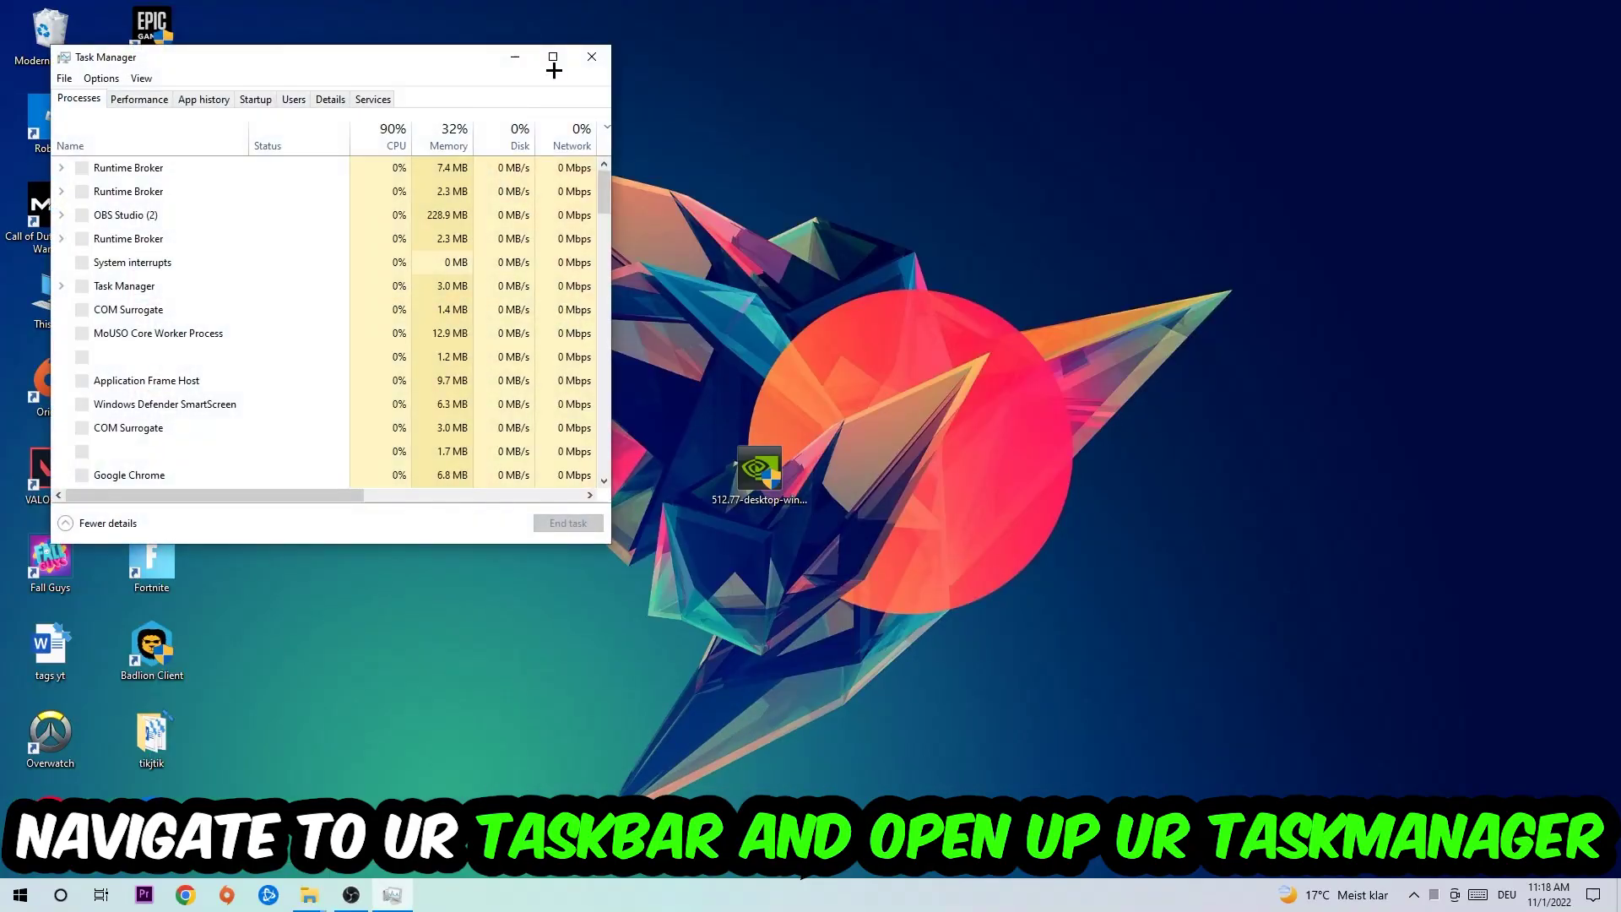
click(553, 66)
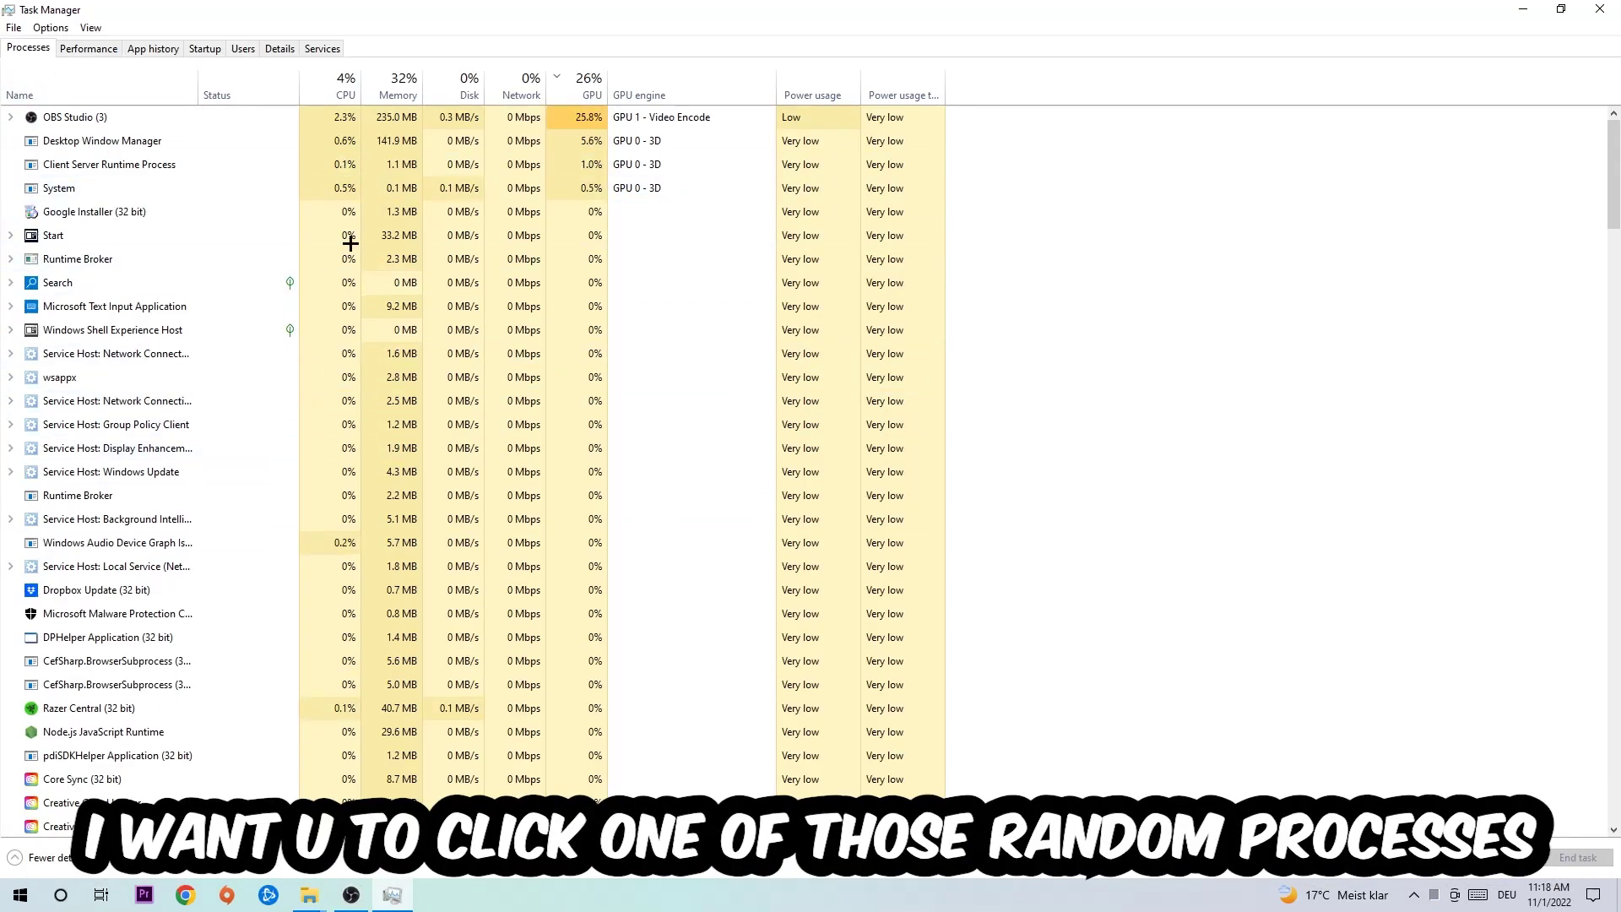
click(347, 259)
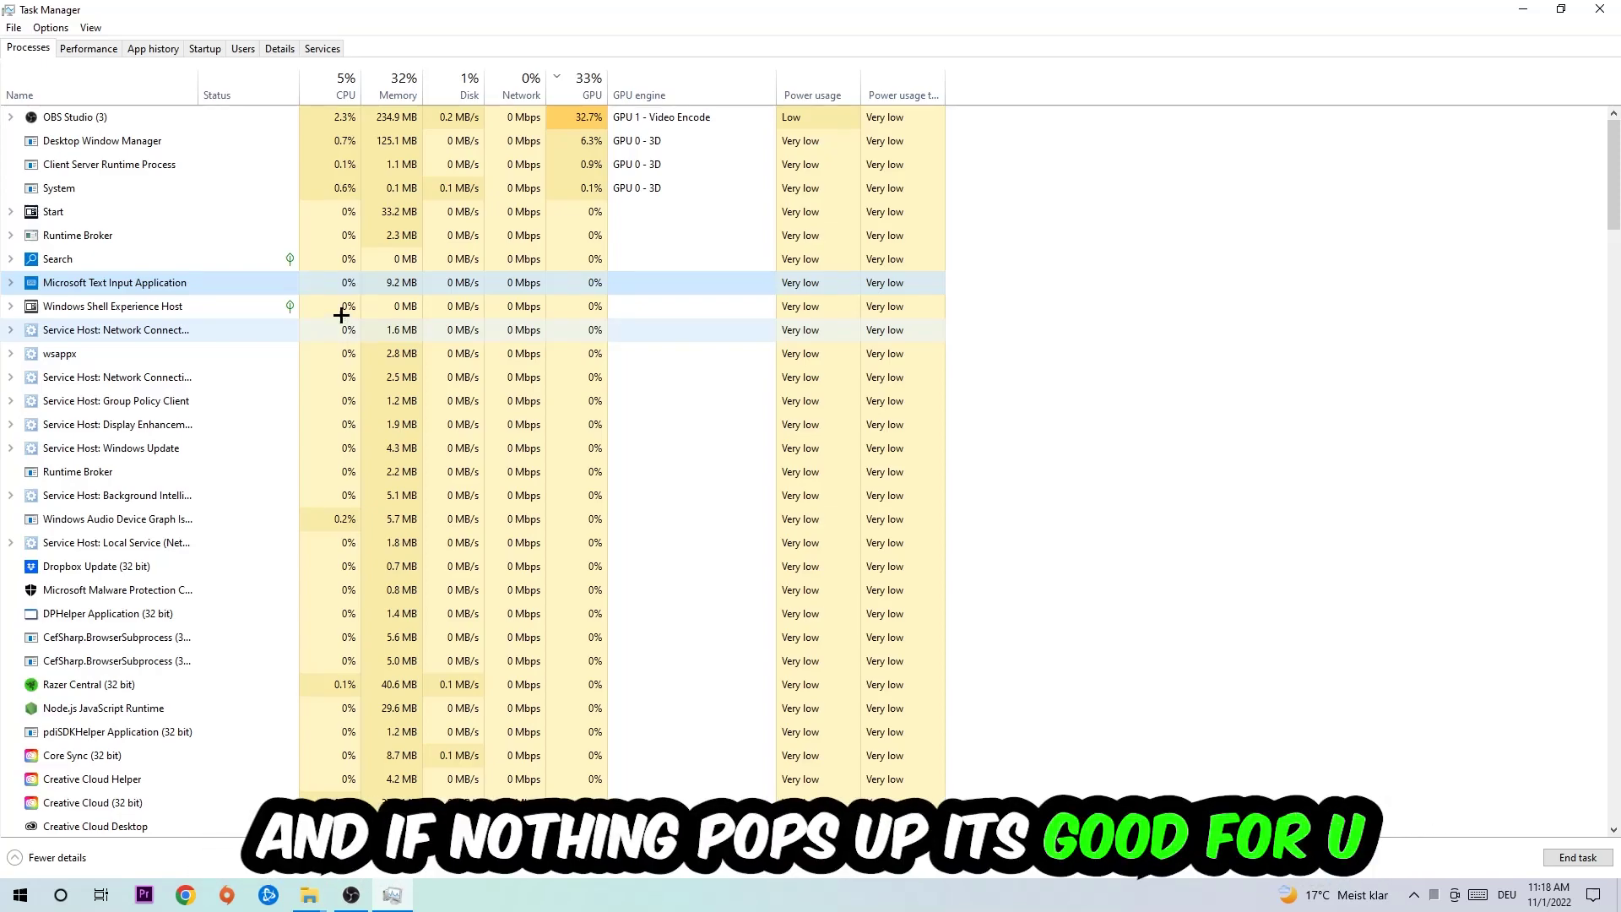
right_click(368, 283)
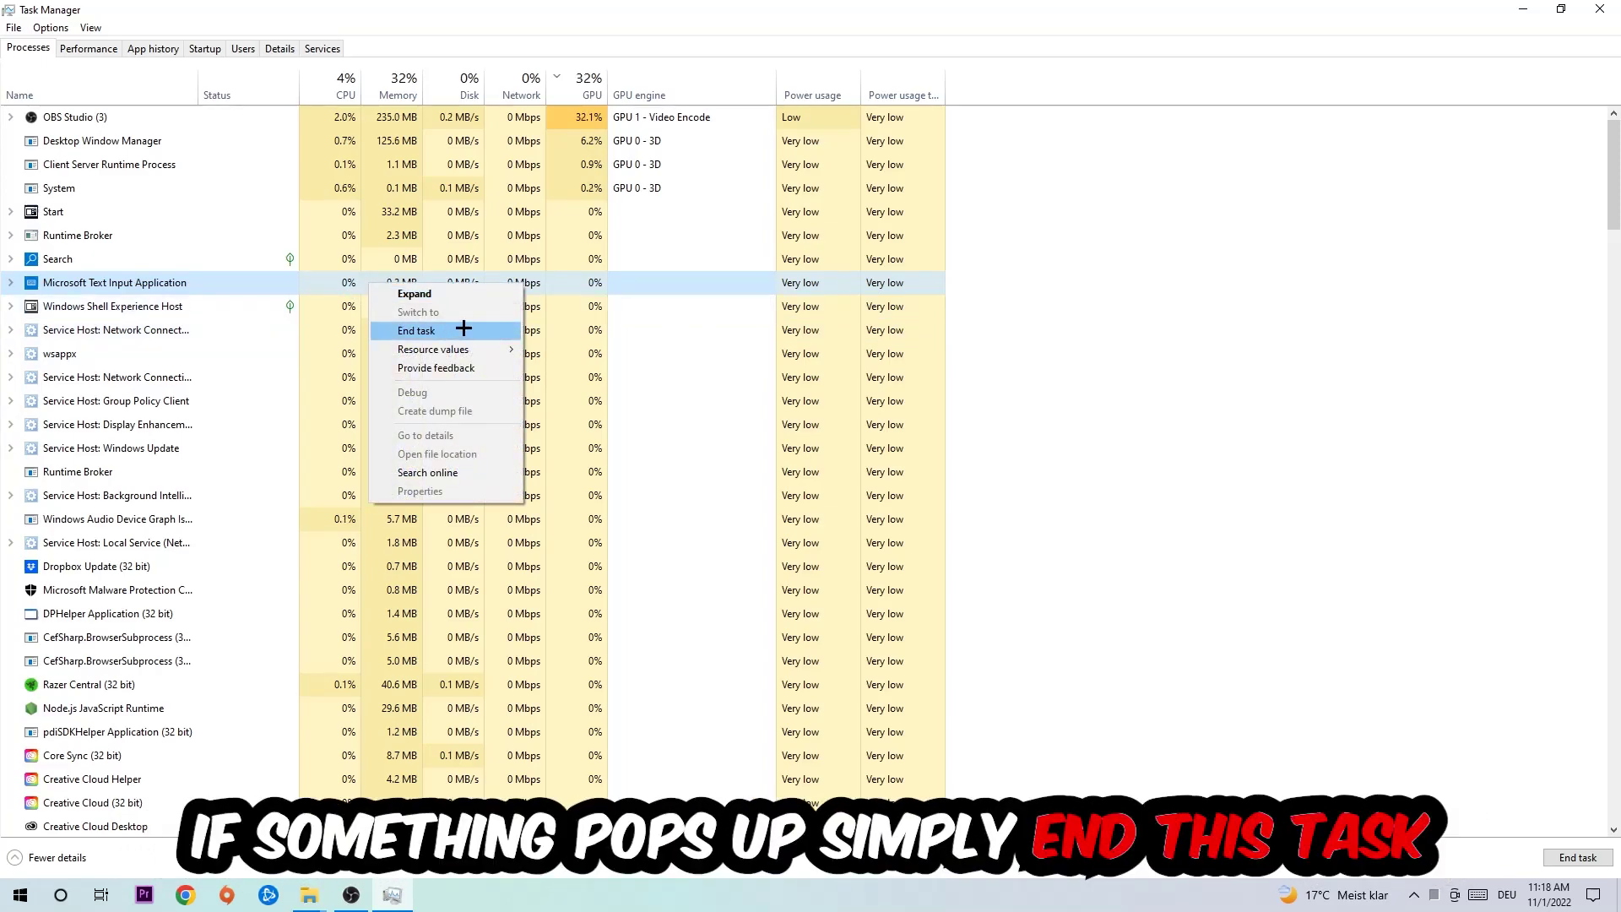
click(1600, 9)
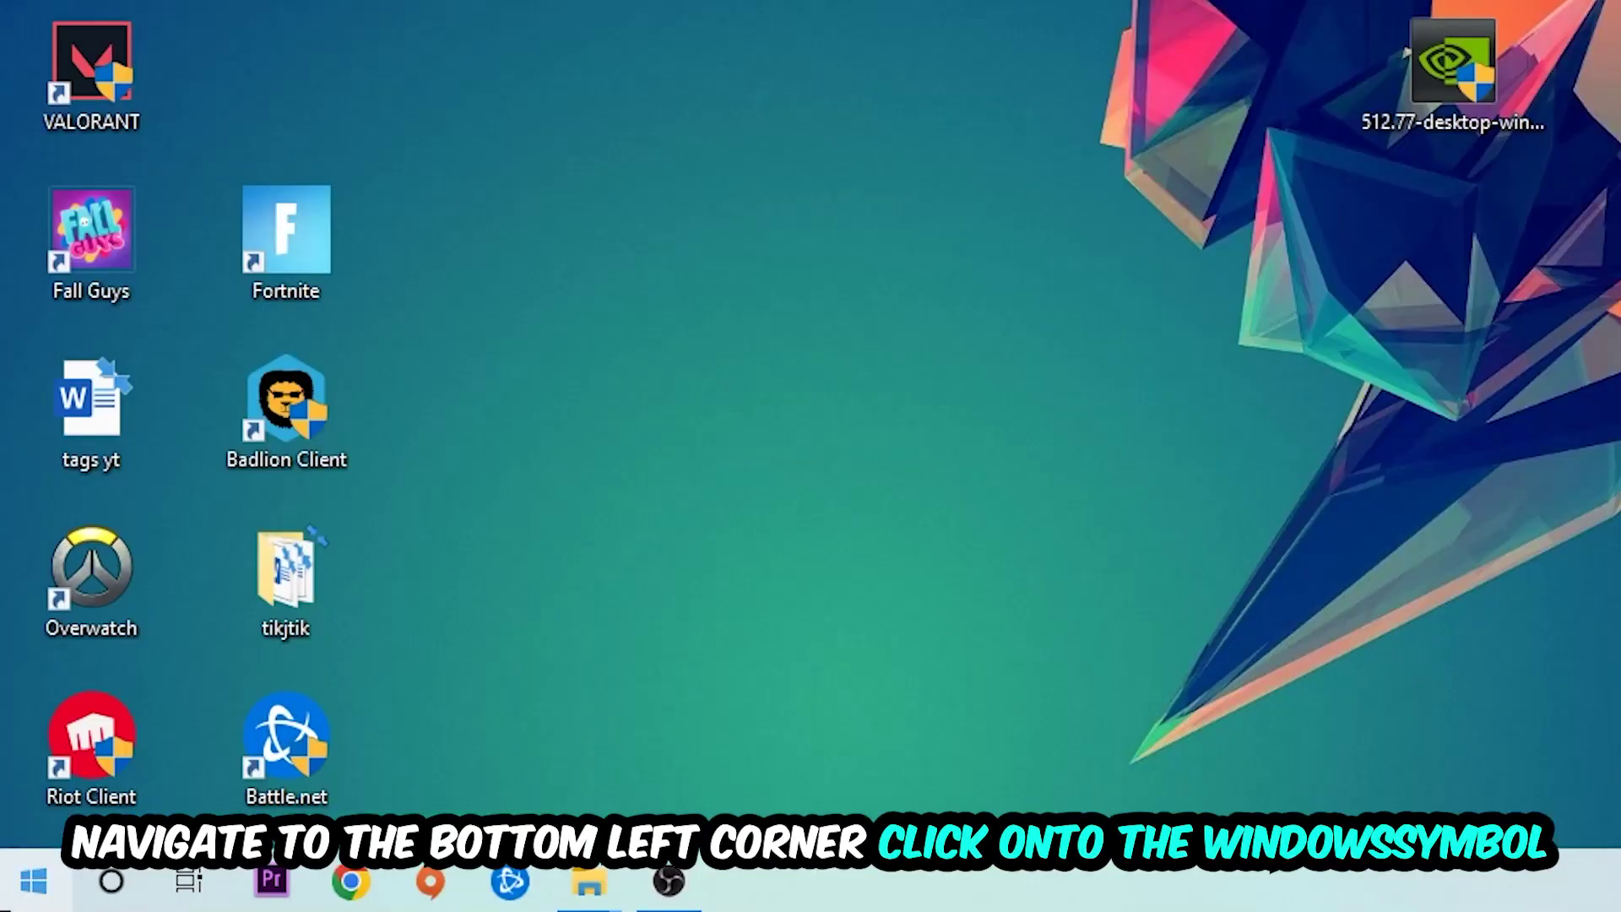
click(21, 895)
click(22, 823)
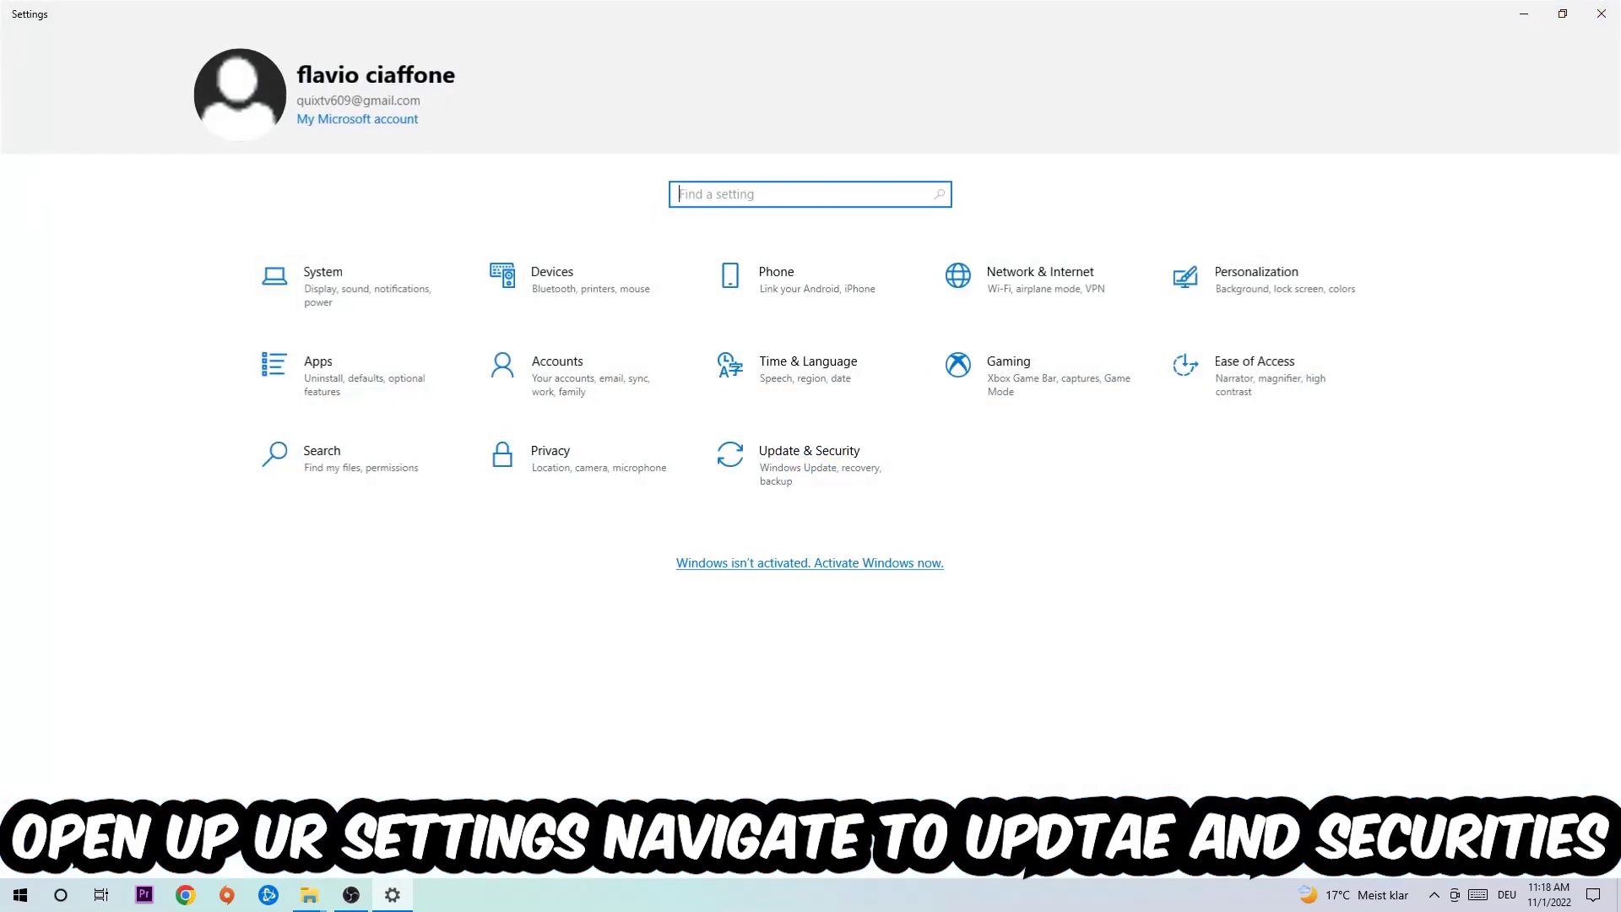
click(832, 462)
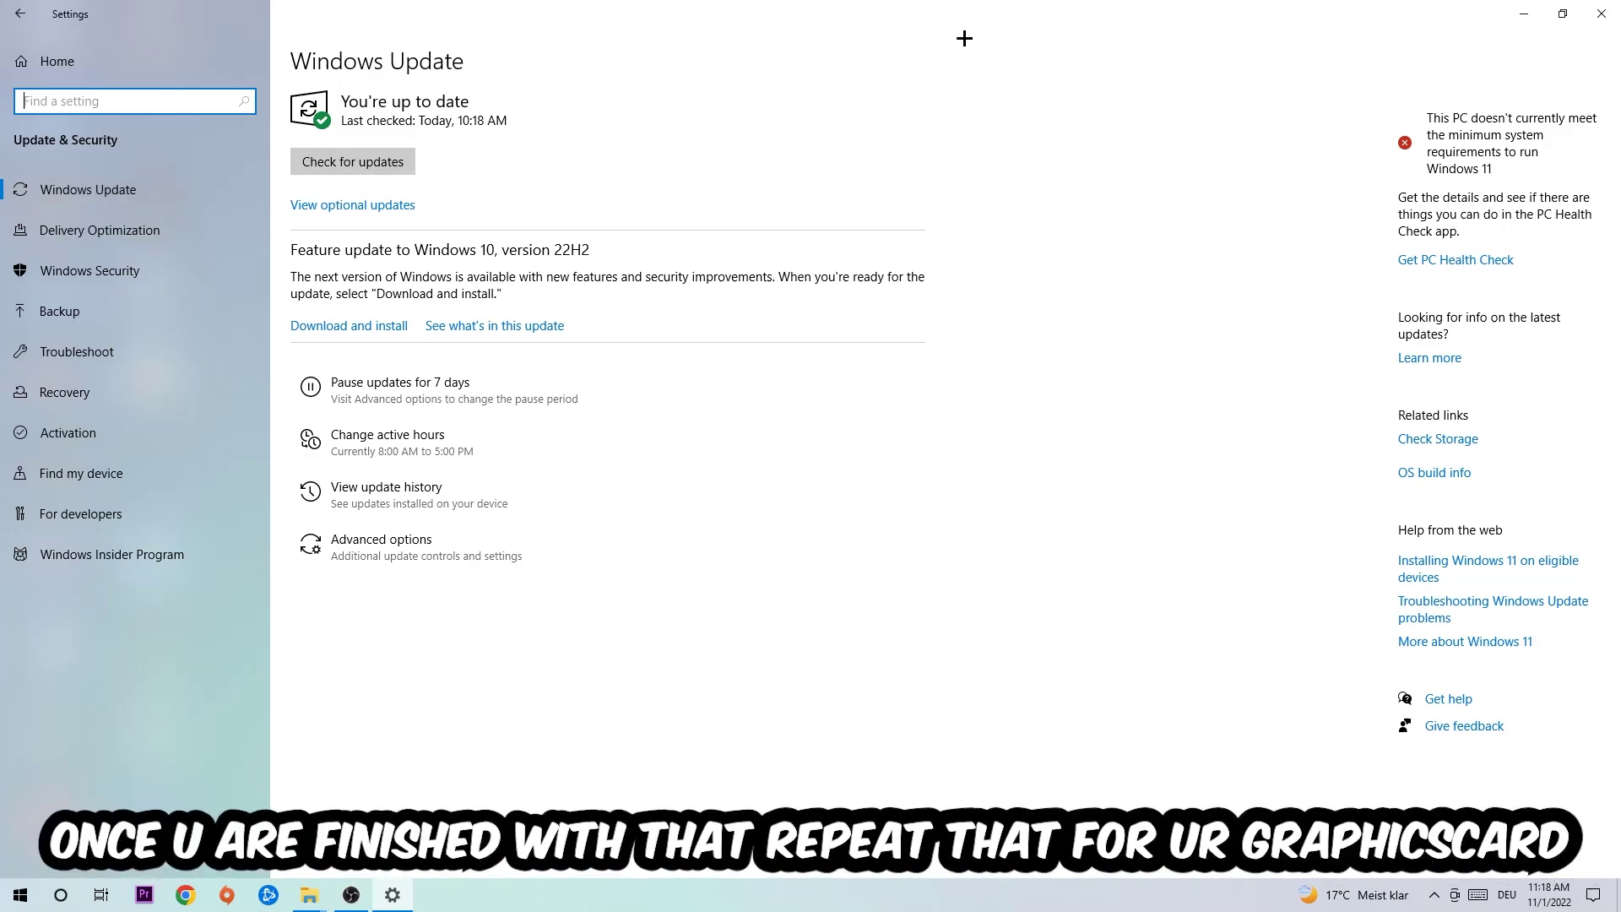
click(1602, 13)
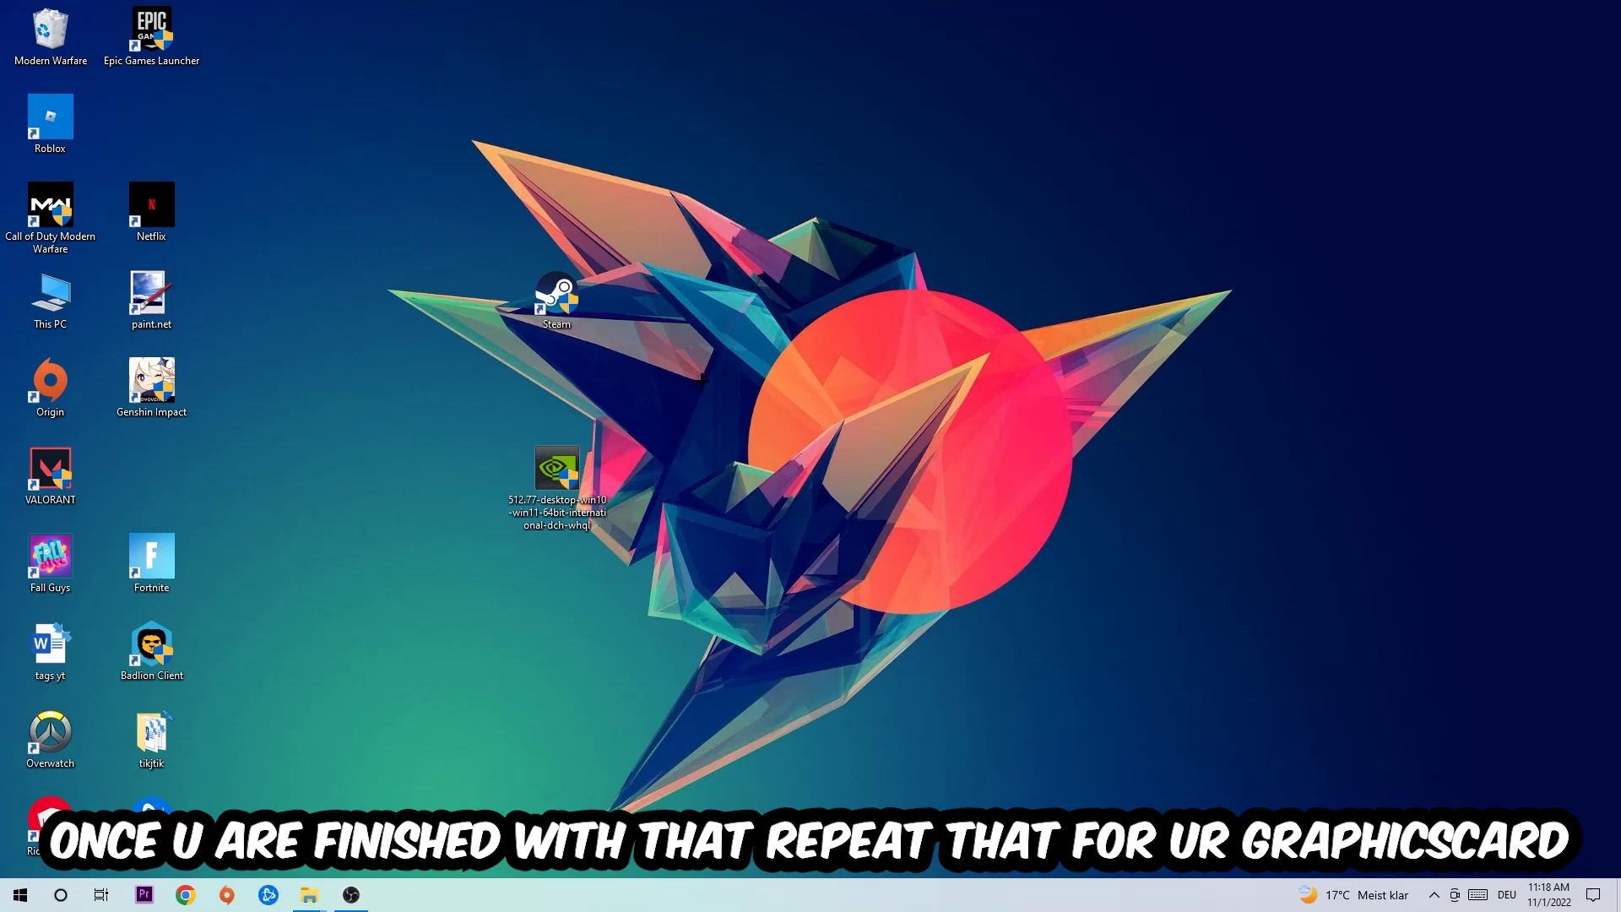
- Rearrange the NVIDIA installer and Steam icons, then enable Windows 8 compatibility mode for Steam
drag(758, 469, 151, 470)
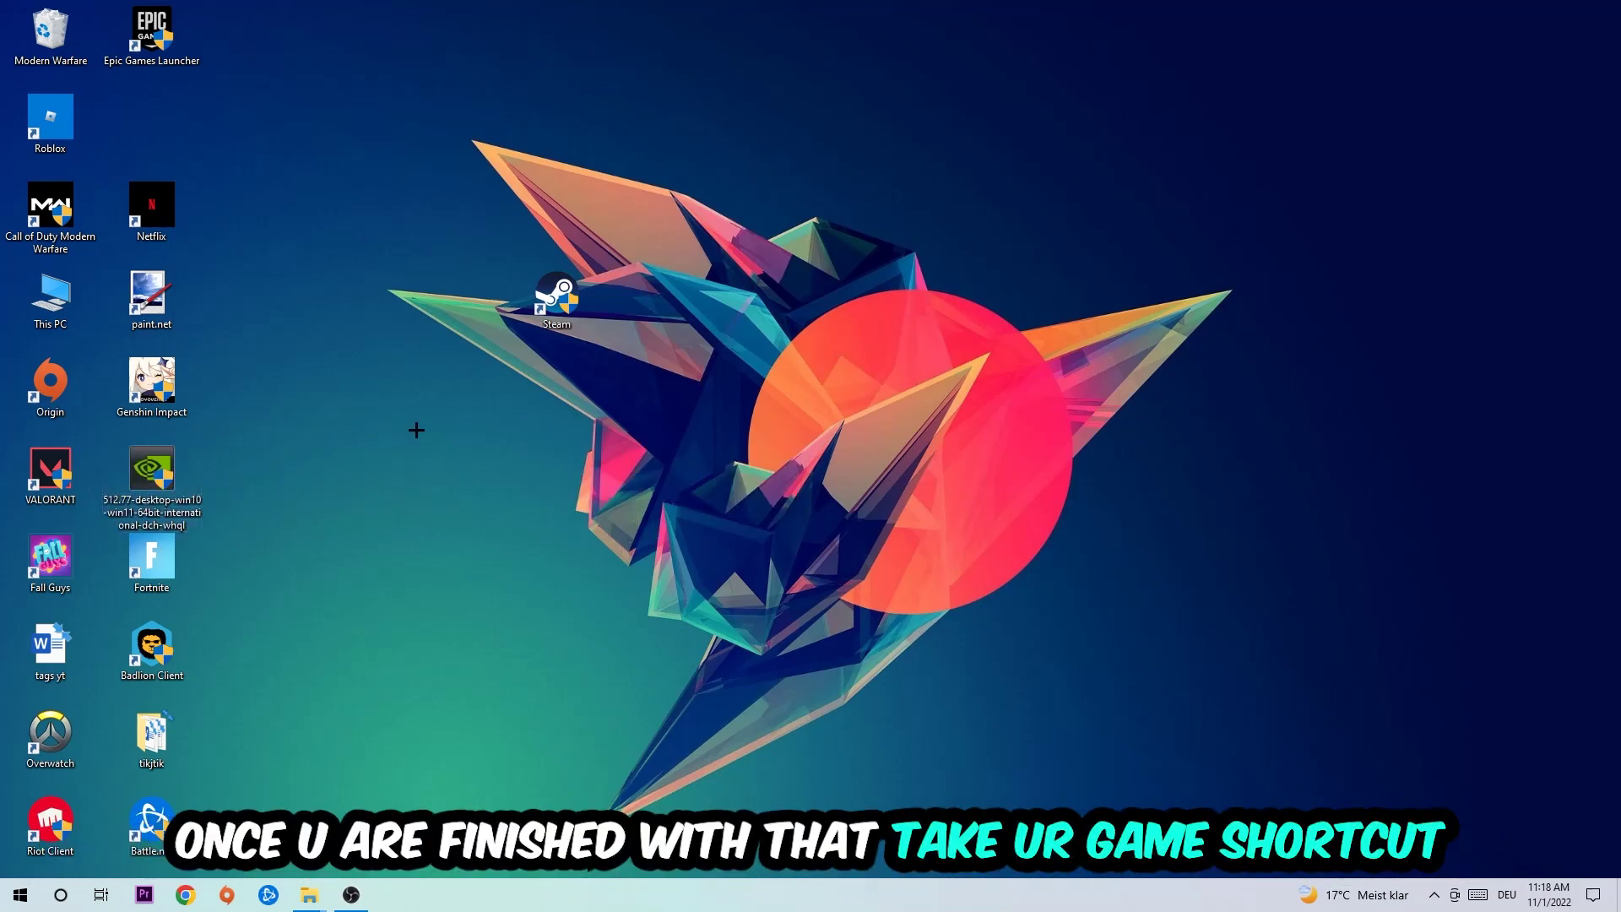
mouse_move(525, 324)
mouse_down()
mouse_move(834, 408)
mouse_move(767, 380)
mouse_move(999, 365)
mouse_move(778, 364)
mouse_up()
right_click(778, 364)
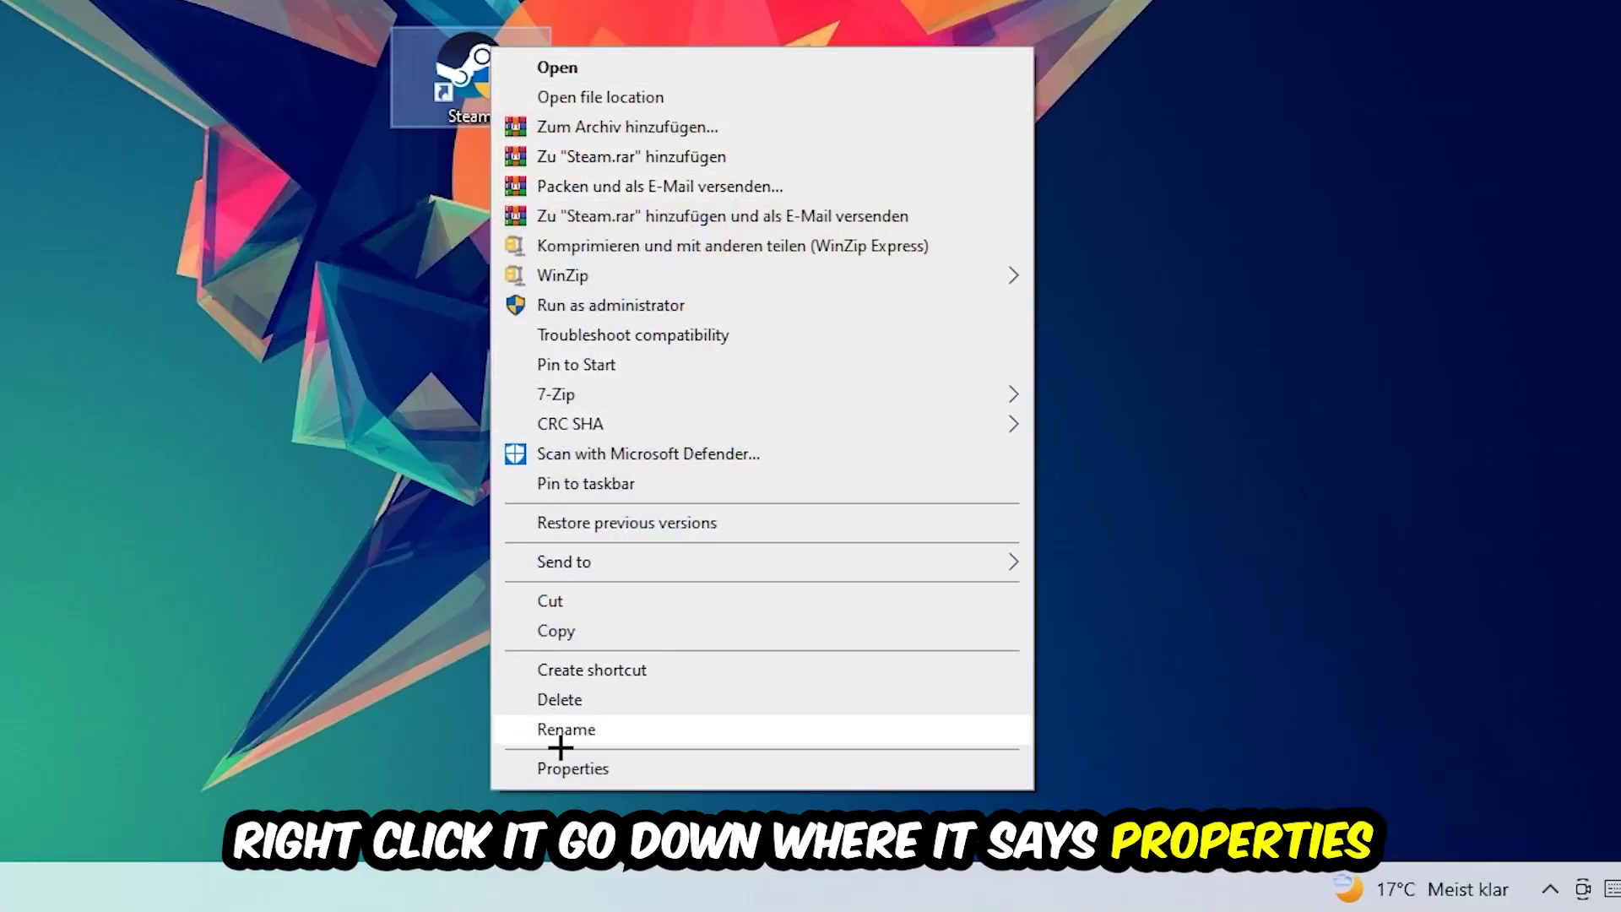
click(564, 763)
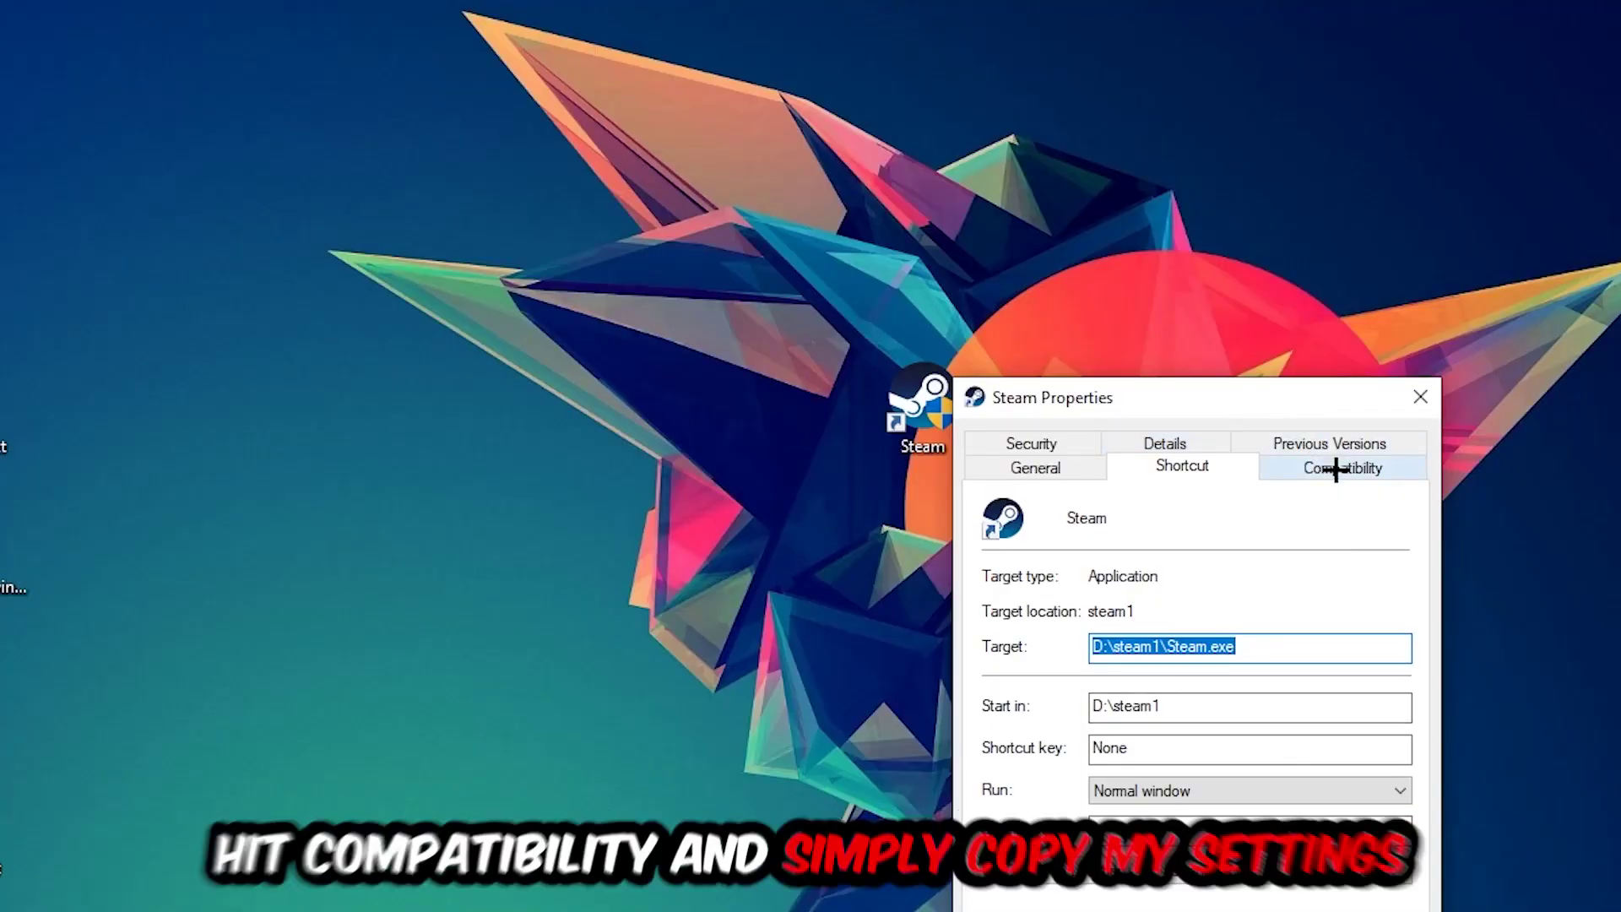
click(1335, 470)
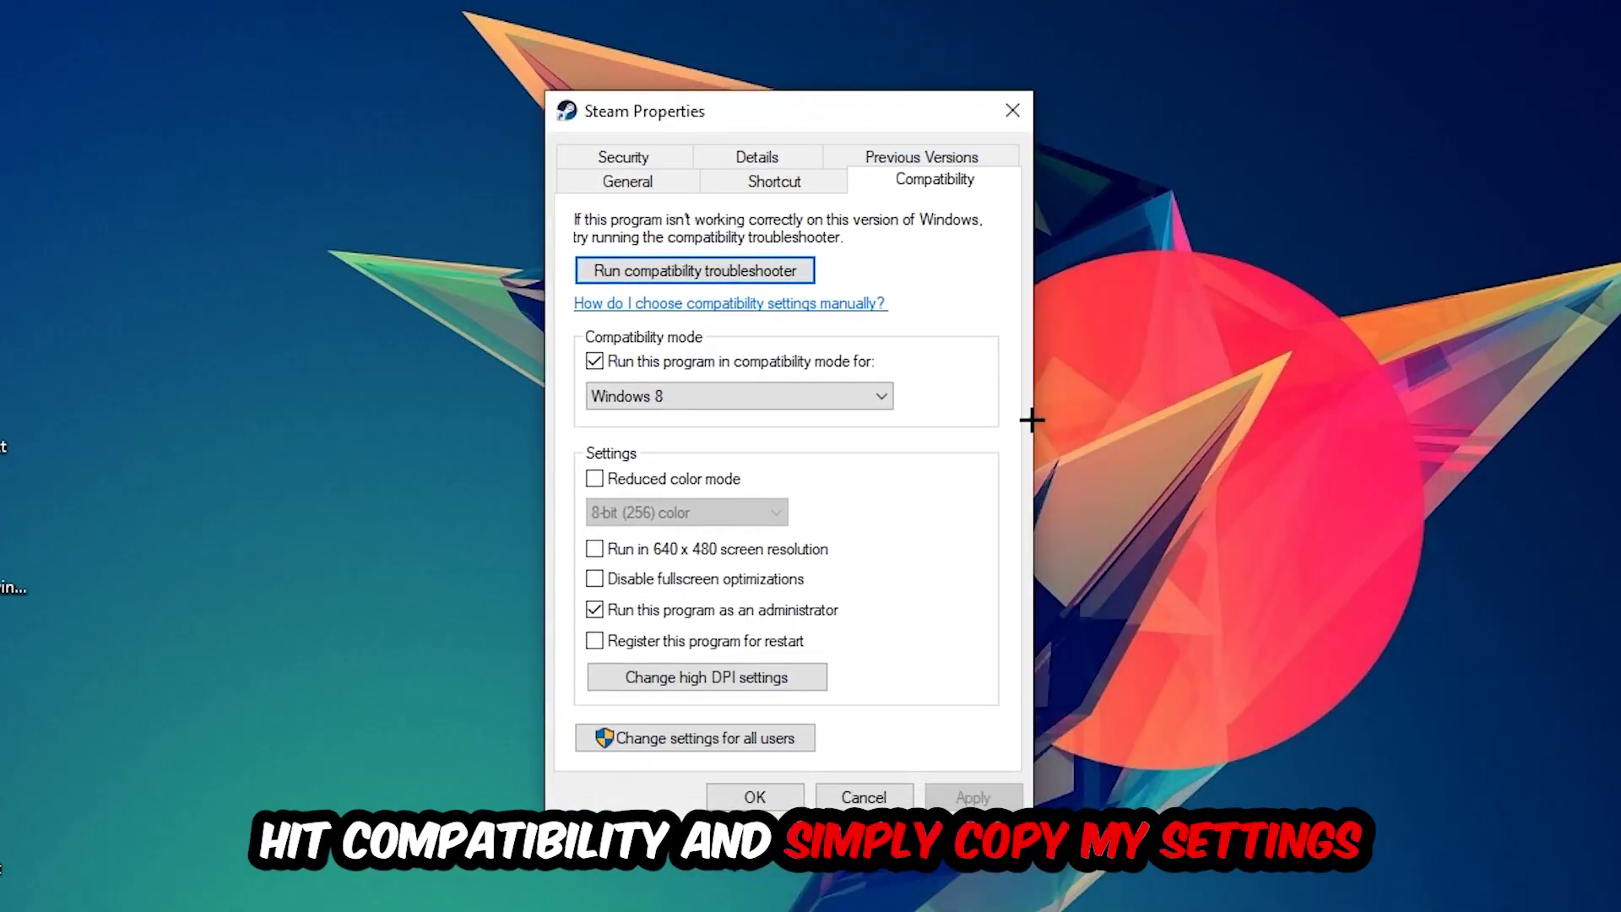
click(593, 361)
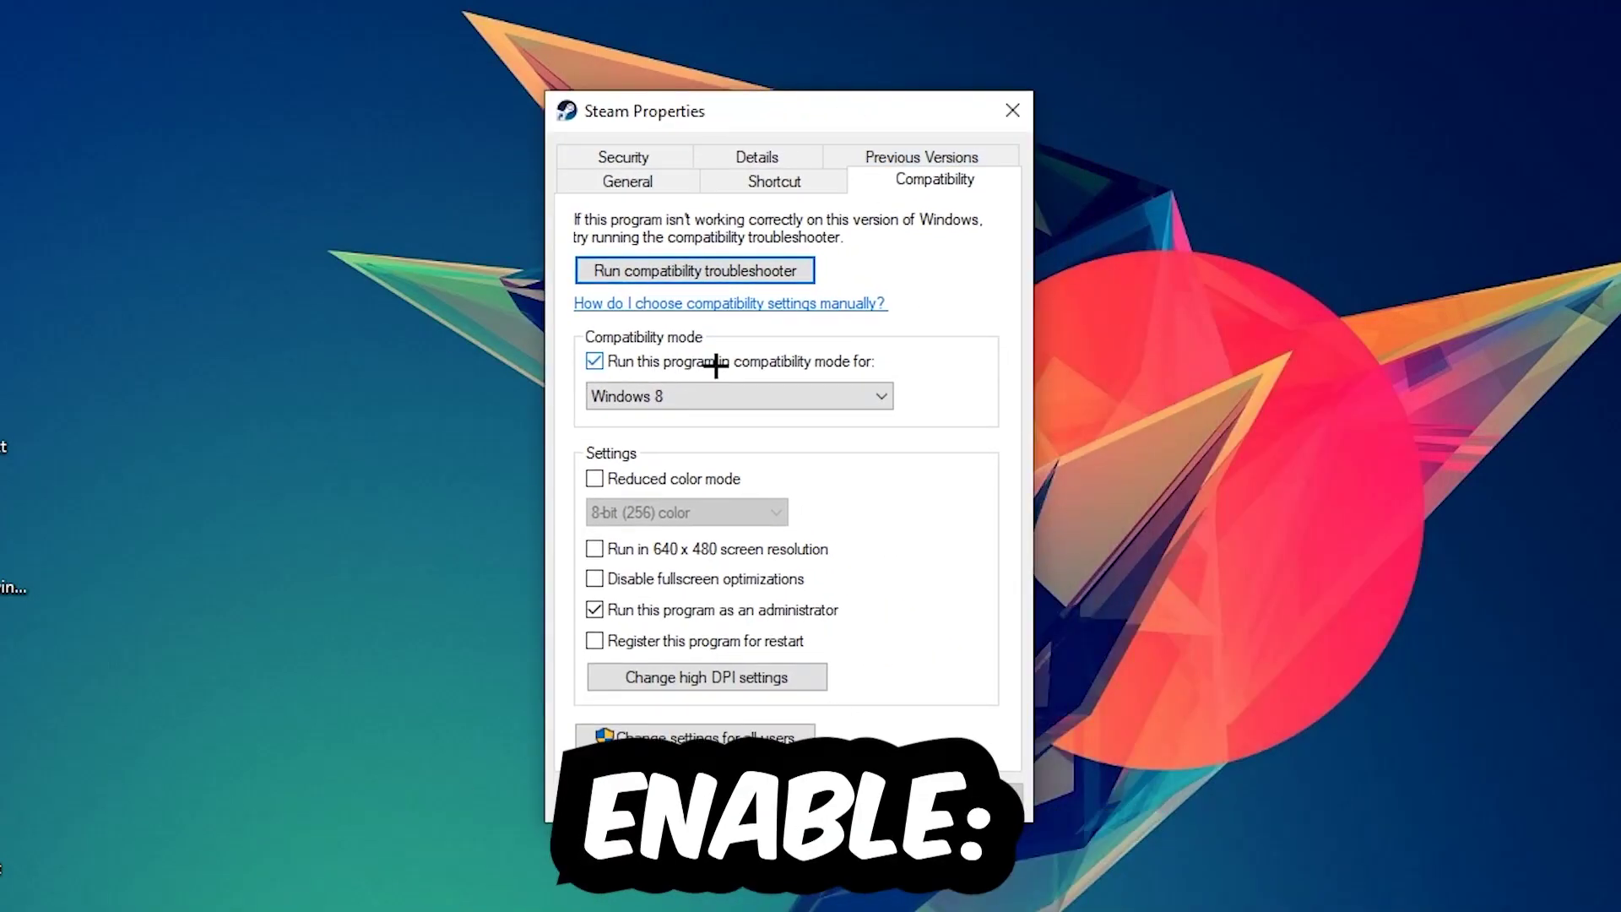
click(766, 399)
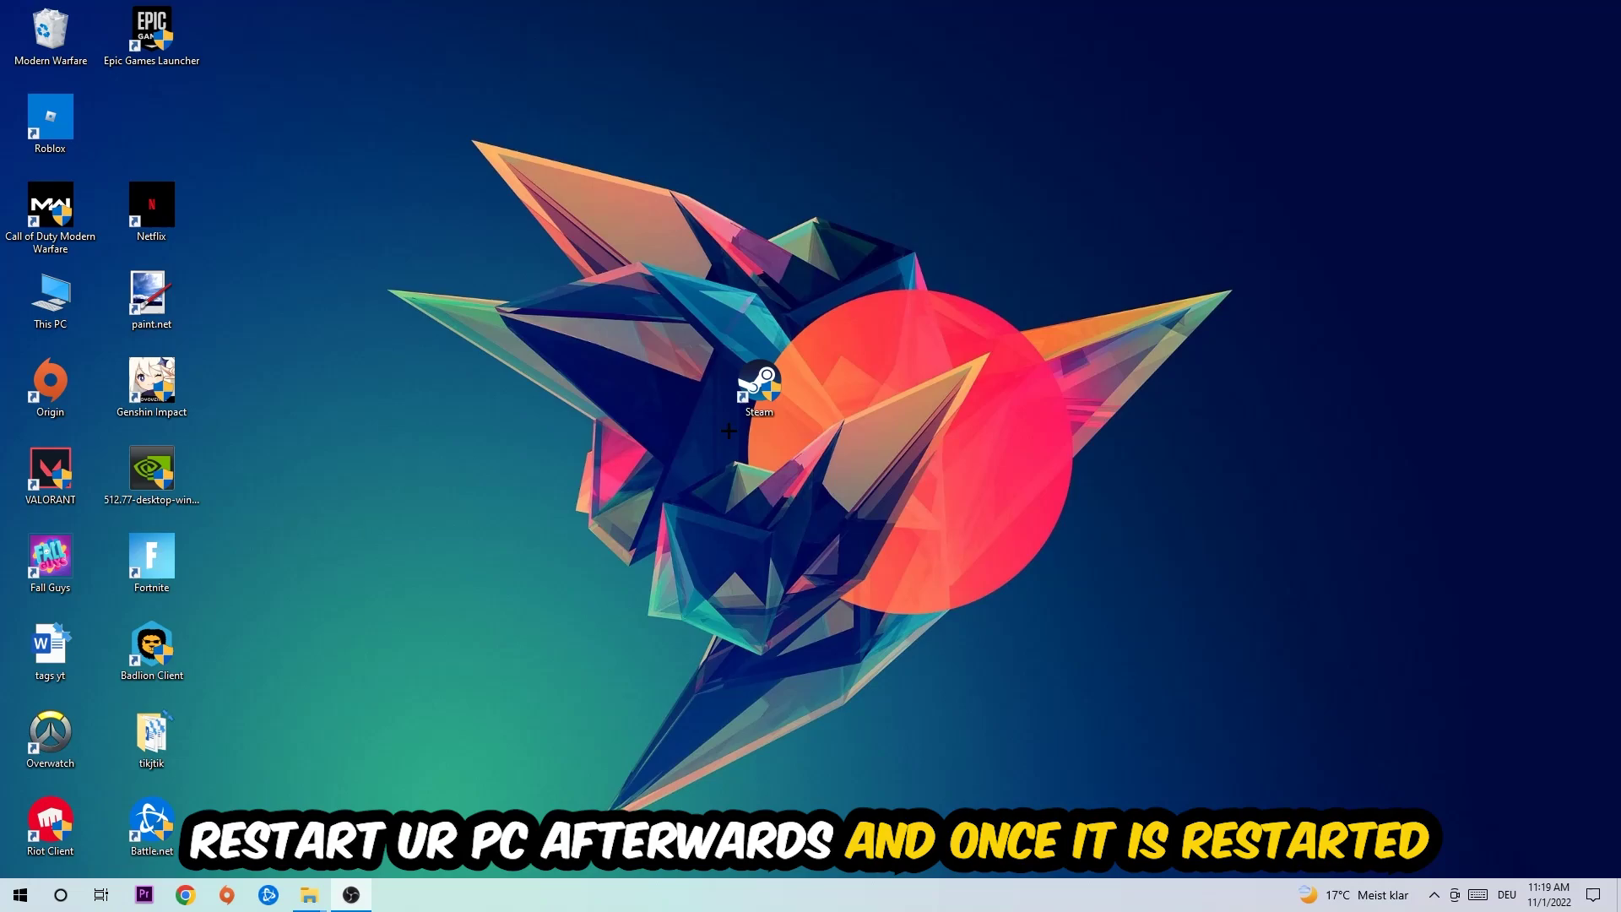
- Drag the shield-badged Steam shortcut up to a spot above the red circle
drag(776, 400, 676, 222)
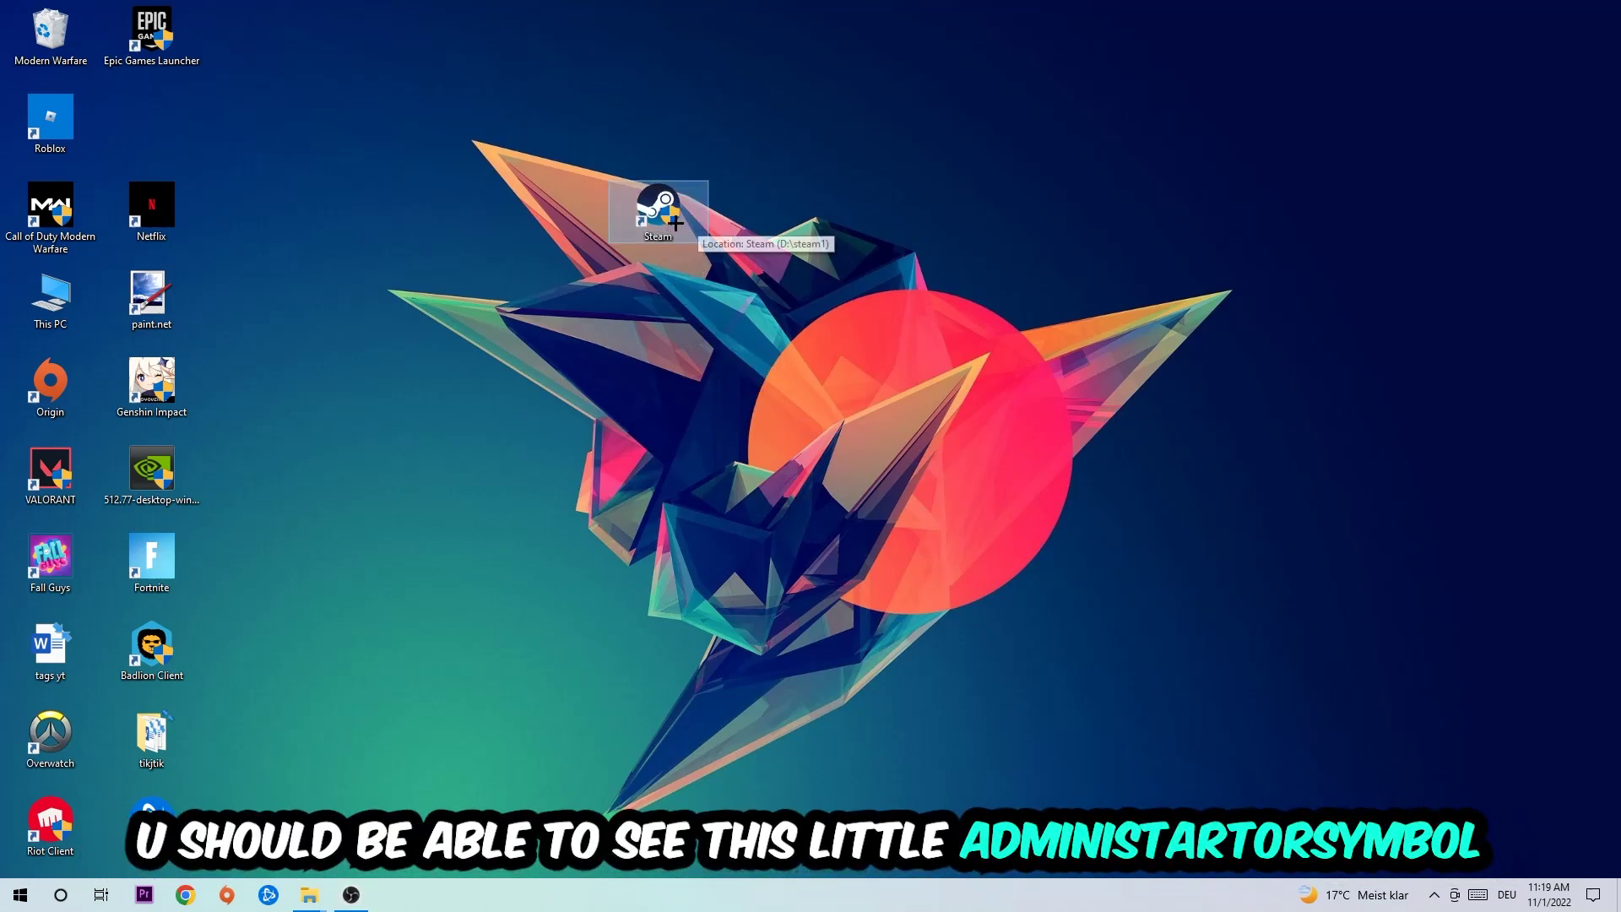